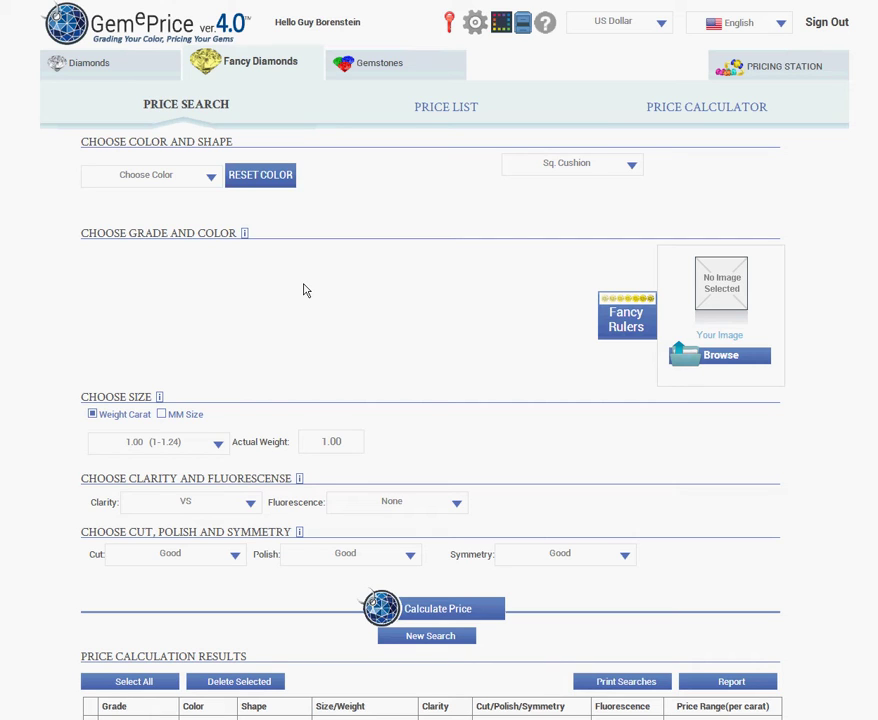
Keep Sq. Cushion as the shape and choose Yellow as the main fancy colour
click(584, 169)
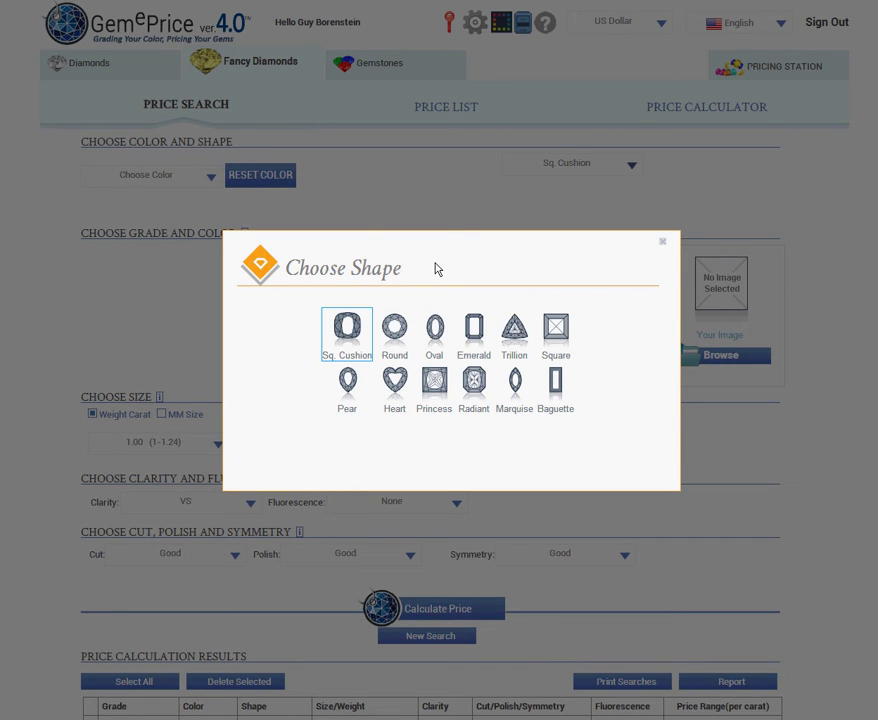
click(346, 326)
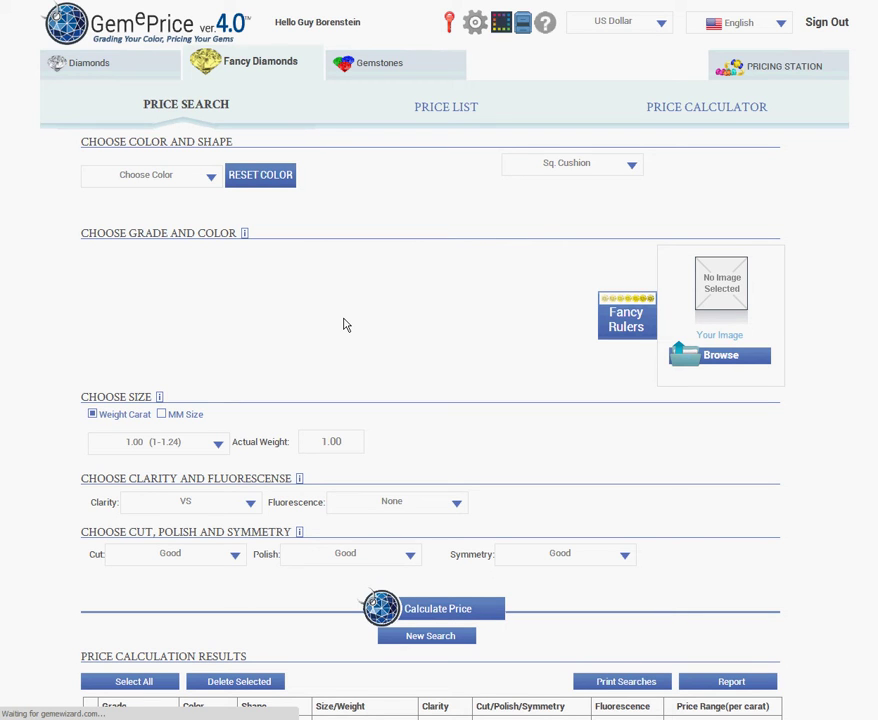
click(212, 180)
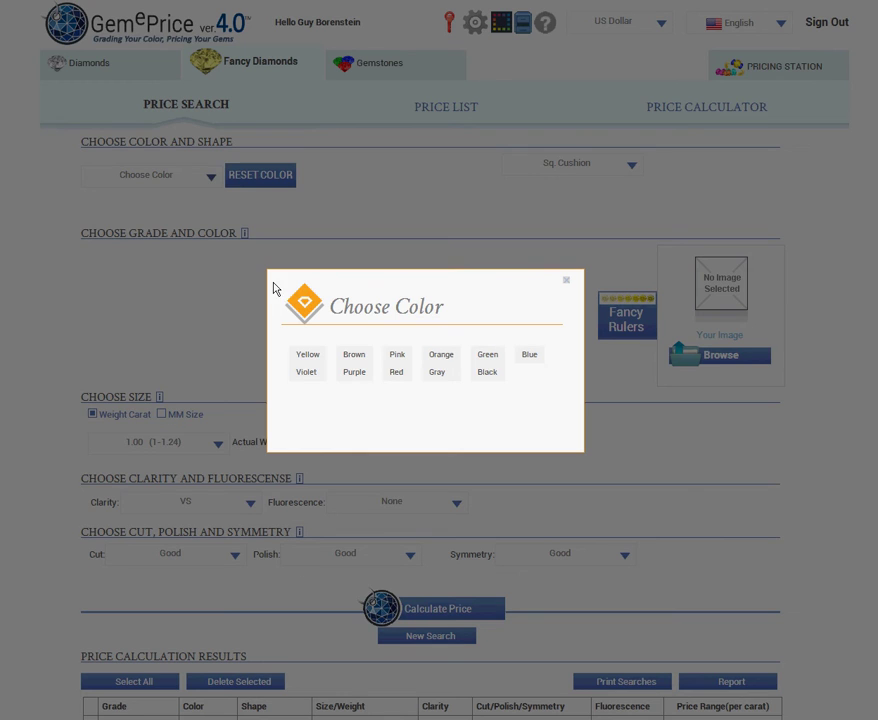
click(307, 356)
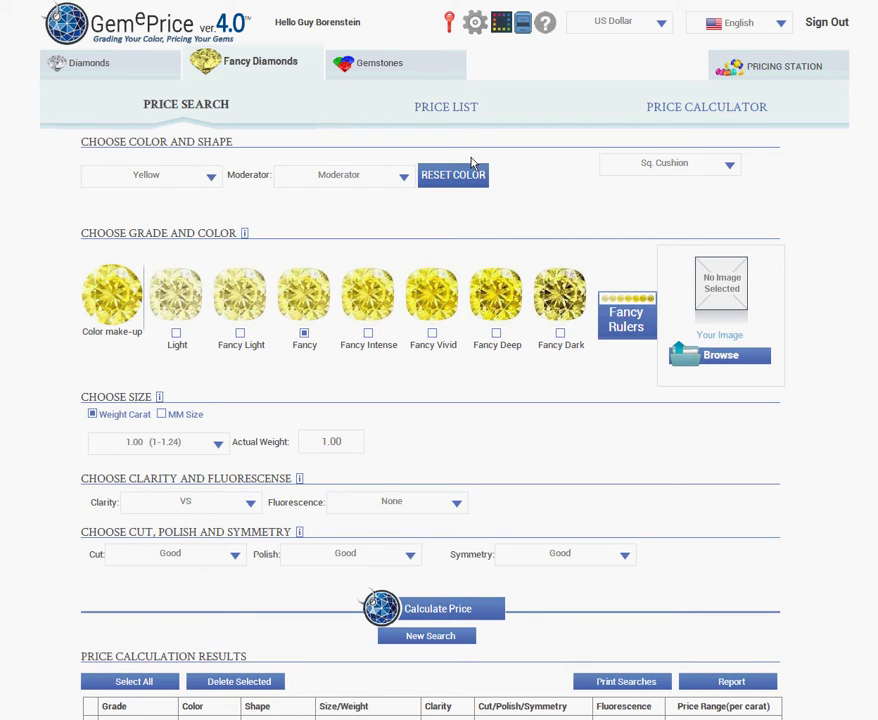
Add a Green moderator, then a Gray second moderator, giving Gray Green Yellow
click(405, 180)
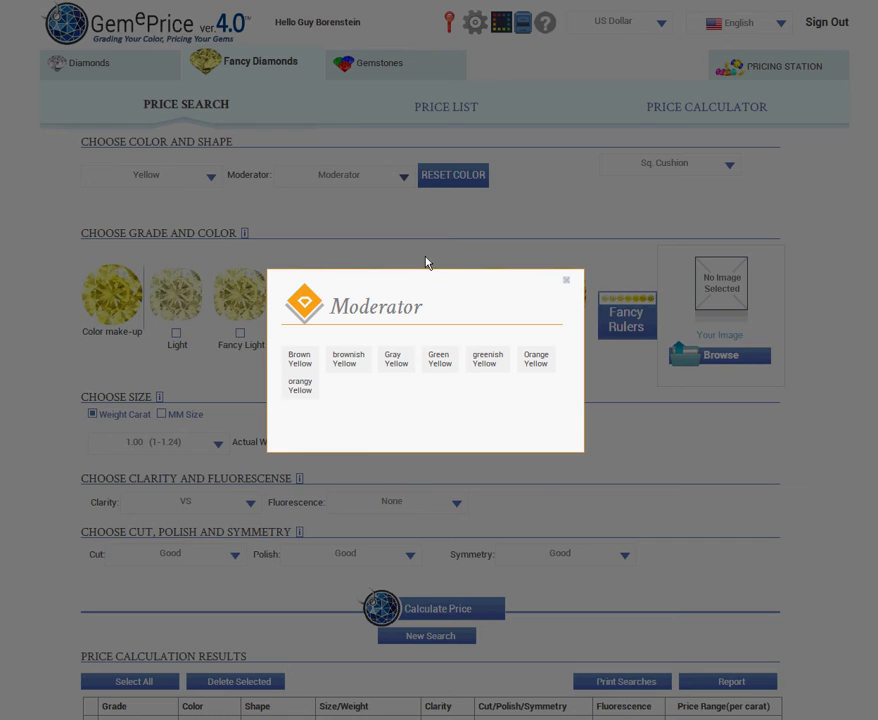
click(437, 362)
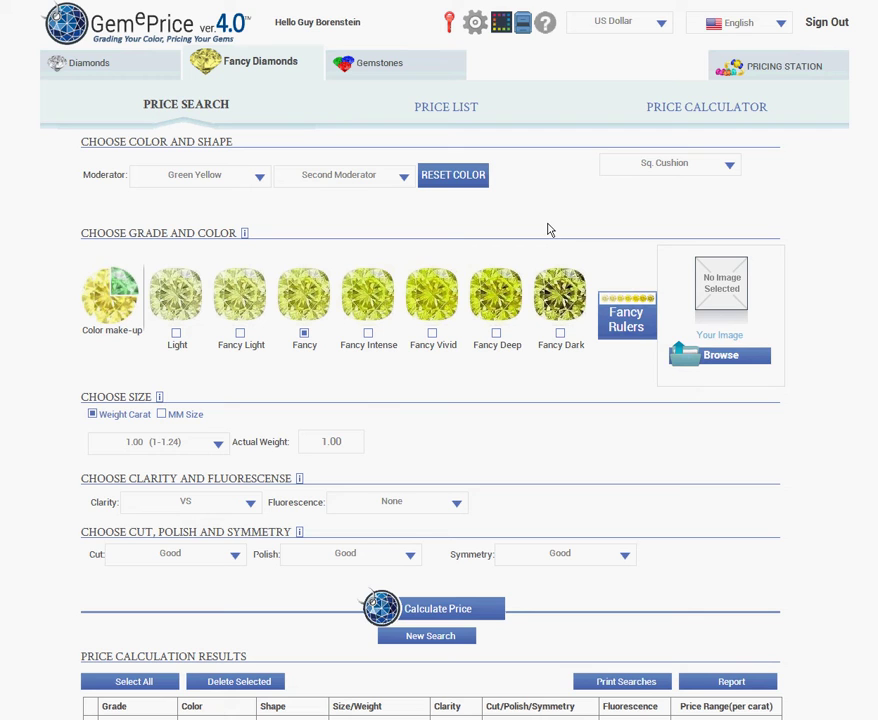
click(405, 180)
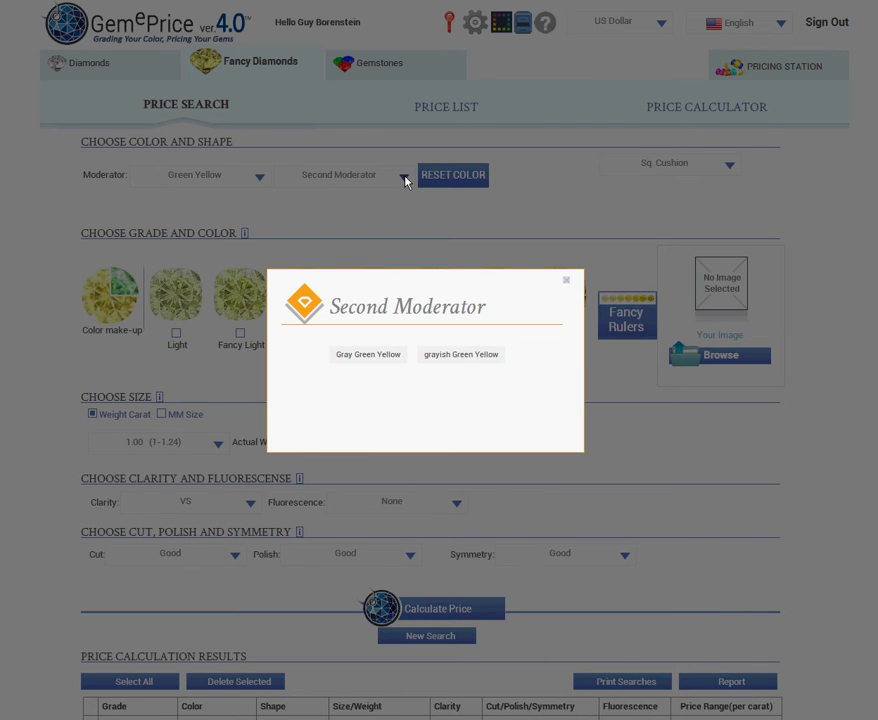
click(379, 356)
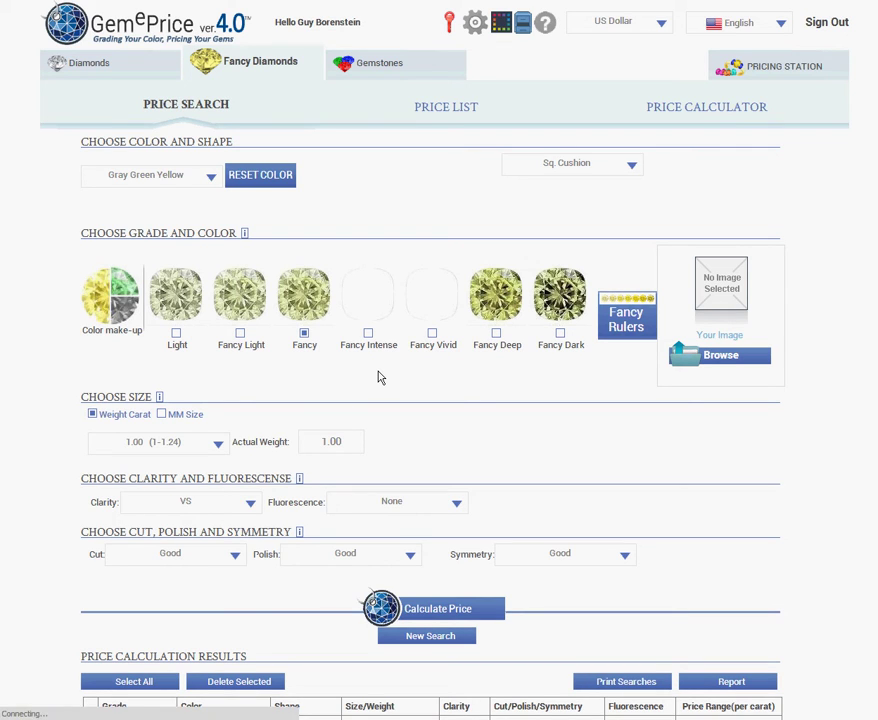
Reveal the Fancy (1)-(3) sub-grades of the Fancy swatch and bring up Fancy Rulers
click(310, 300)
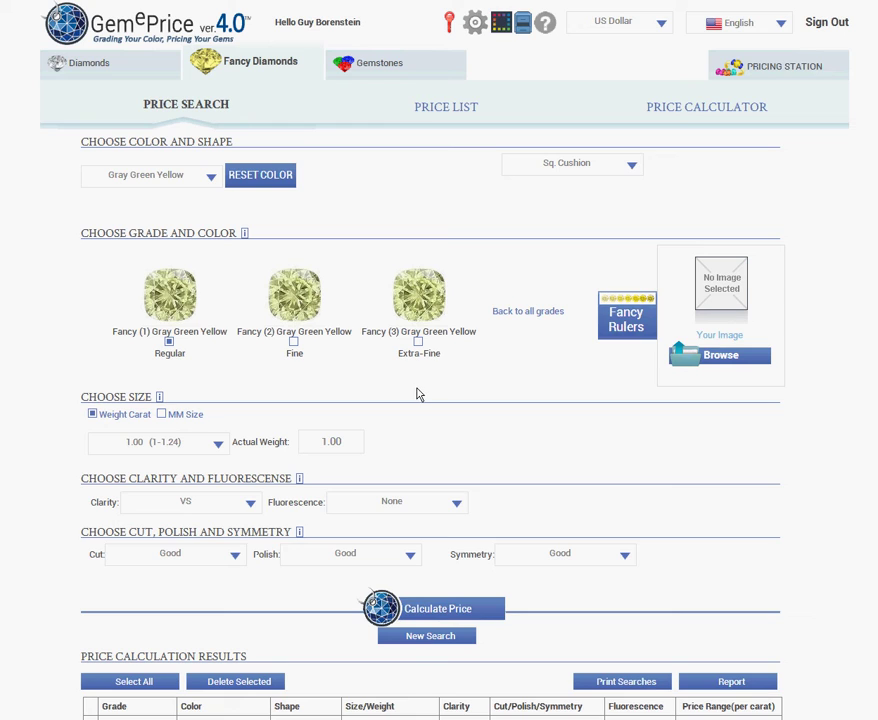
click(628, 301)
Step the Fancy Rulers carousel down two rows, then return to the all-colours wheel
click(628, 301)
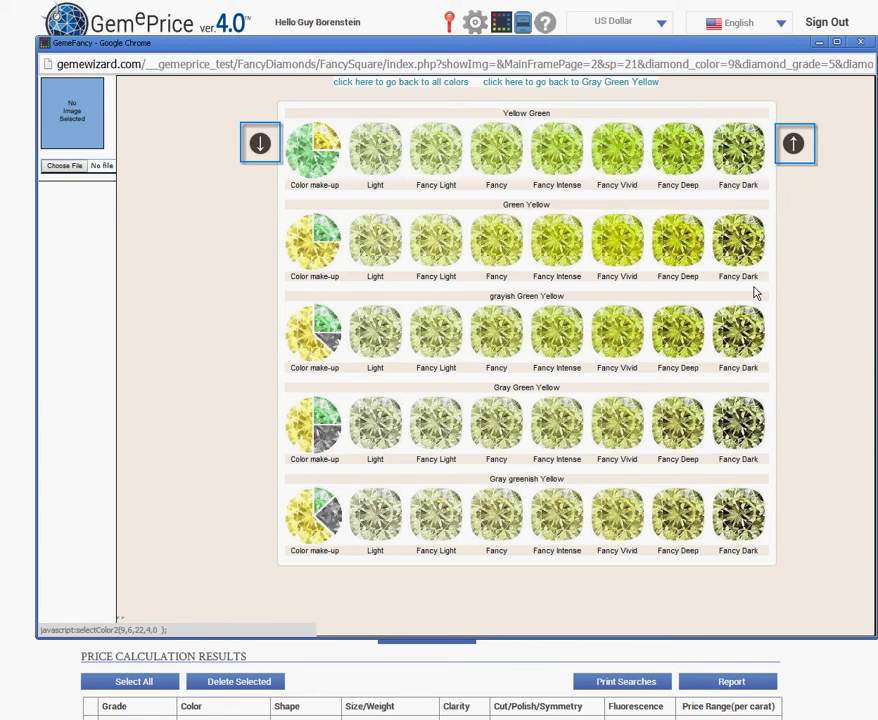
click(793, 146)
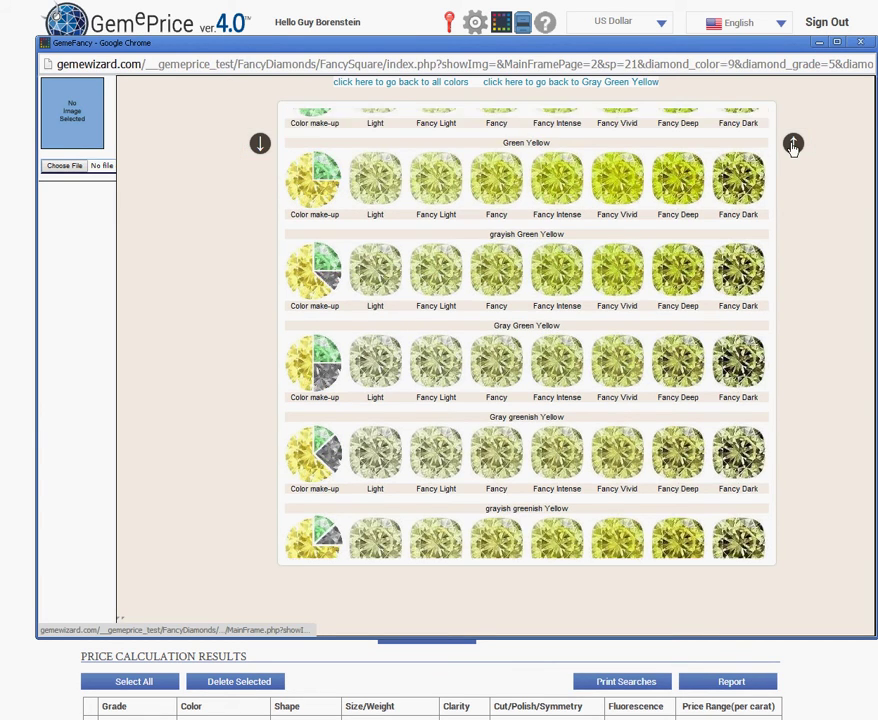
click(793, 146)
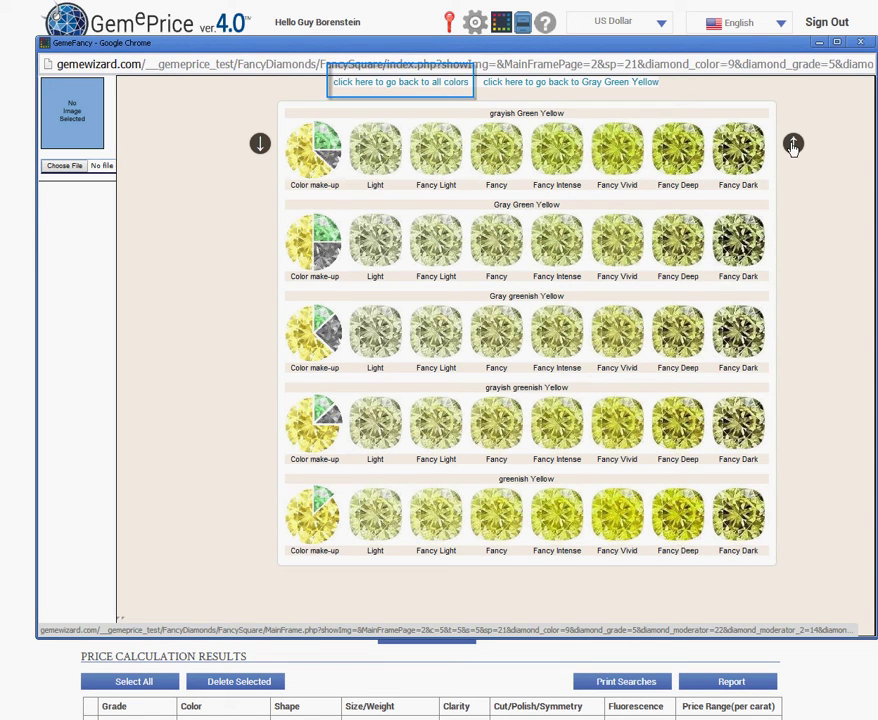
click(440, 85)
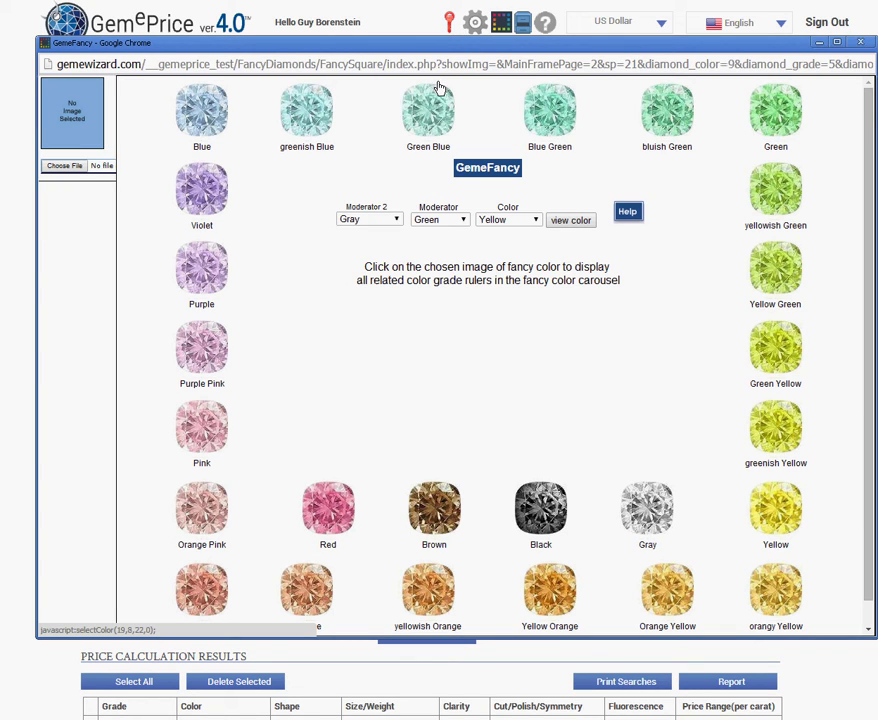
In the Yellow rulers, select the Fancy swatch of Gray greenish Yellow
click(766, 510)
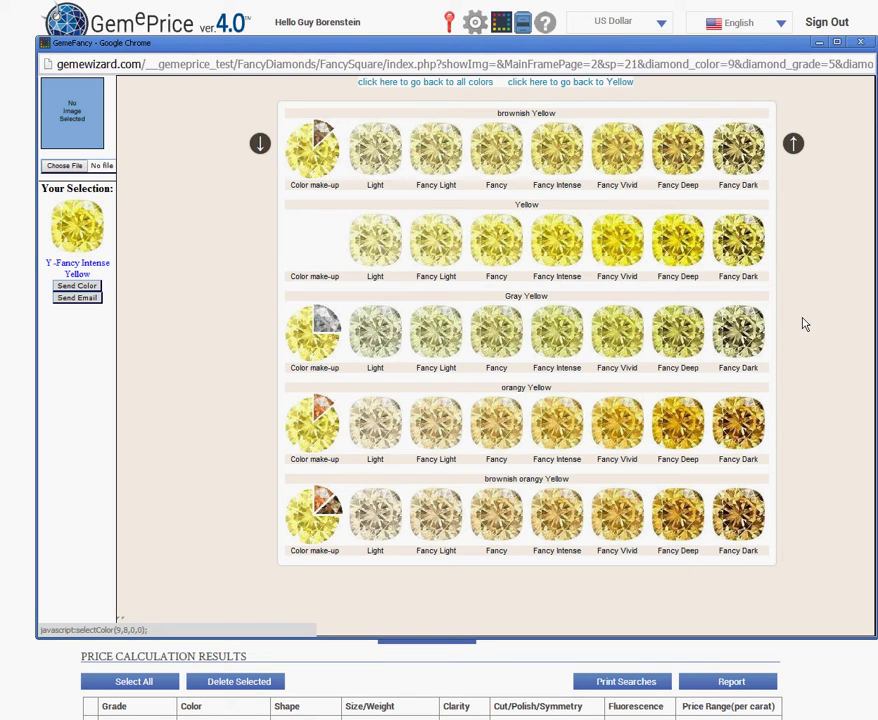
click(260, 145)
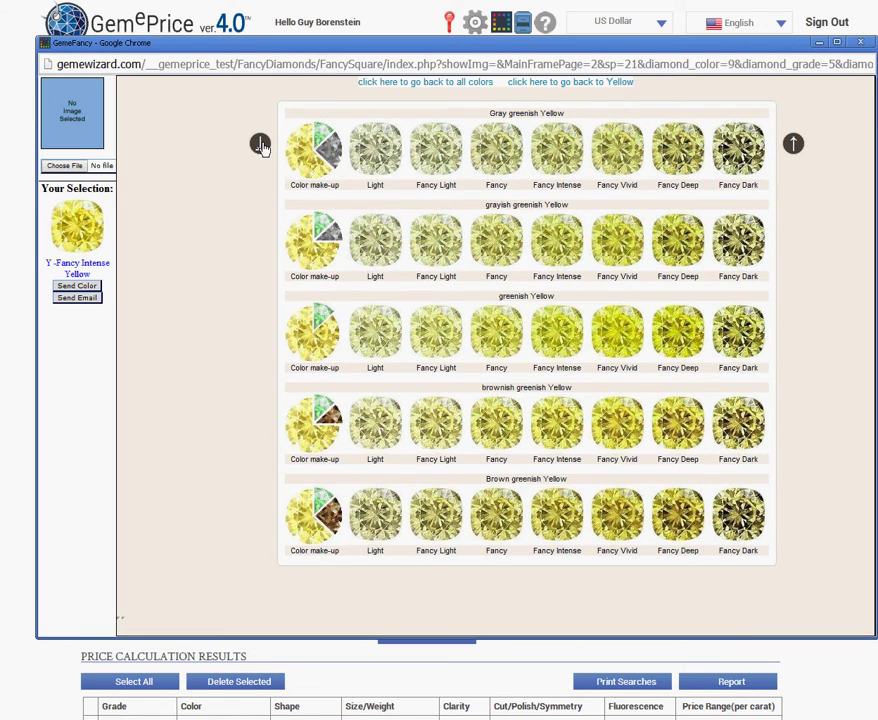
click(499, 157)
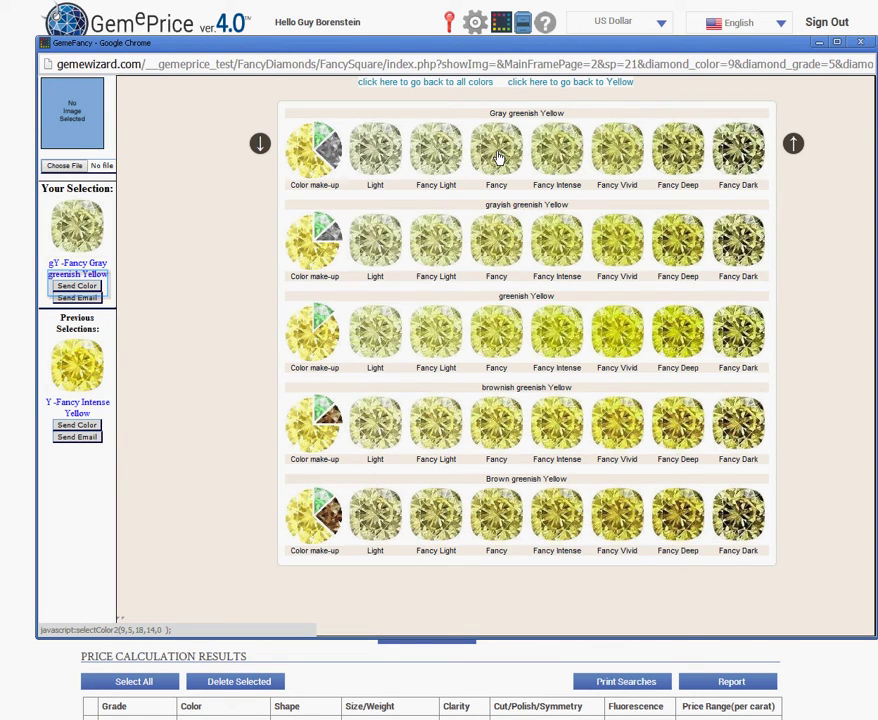
Send the Gray greenish Yellow selection back to the Price Search form
key(Tab)
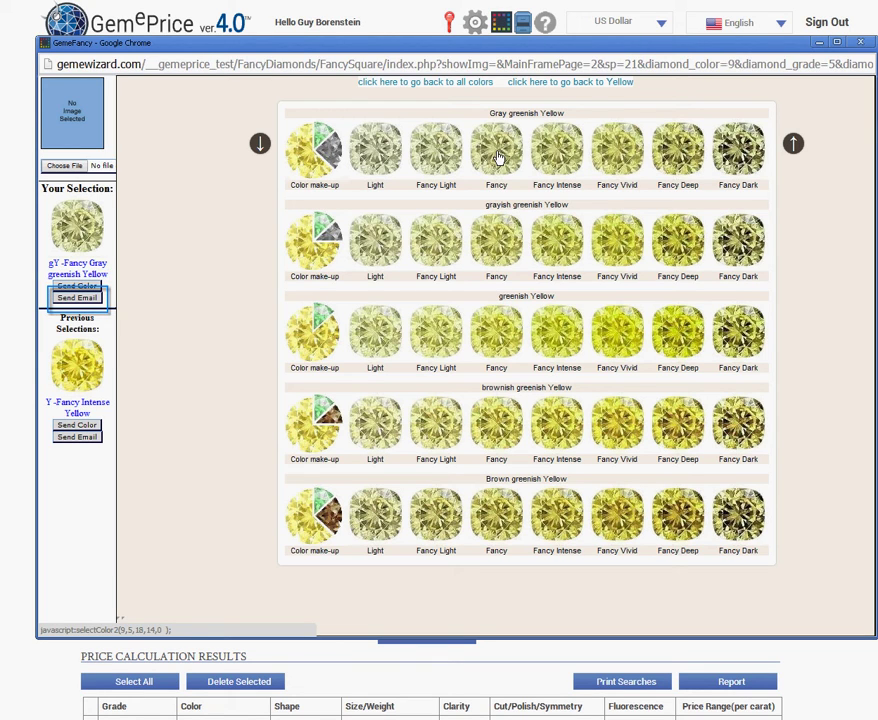
click(498, 157)
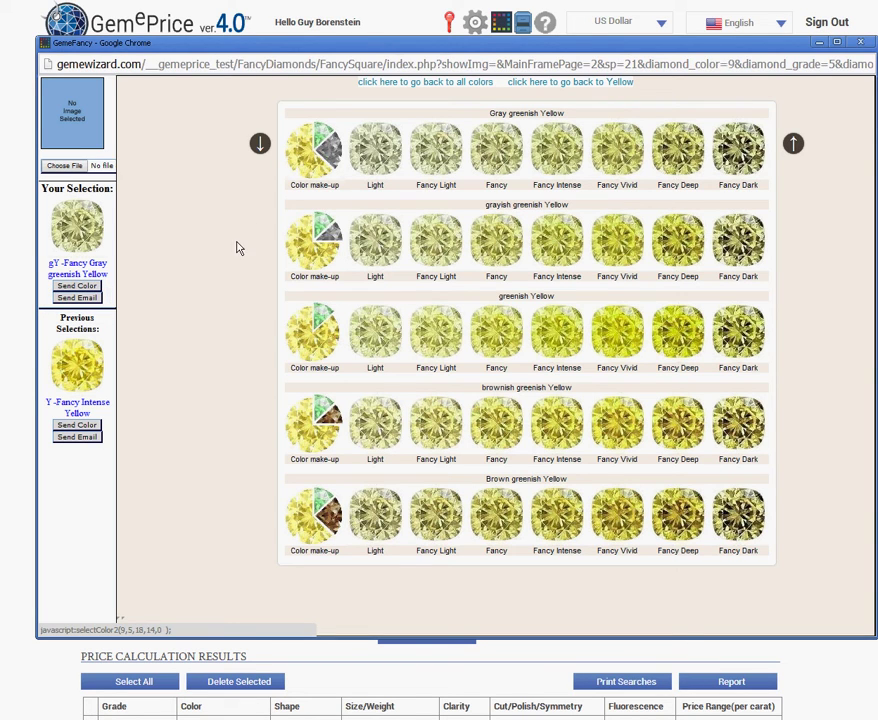
click(96, 288)
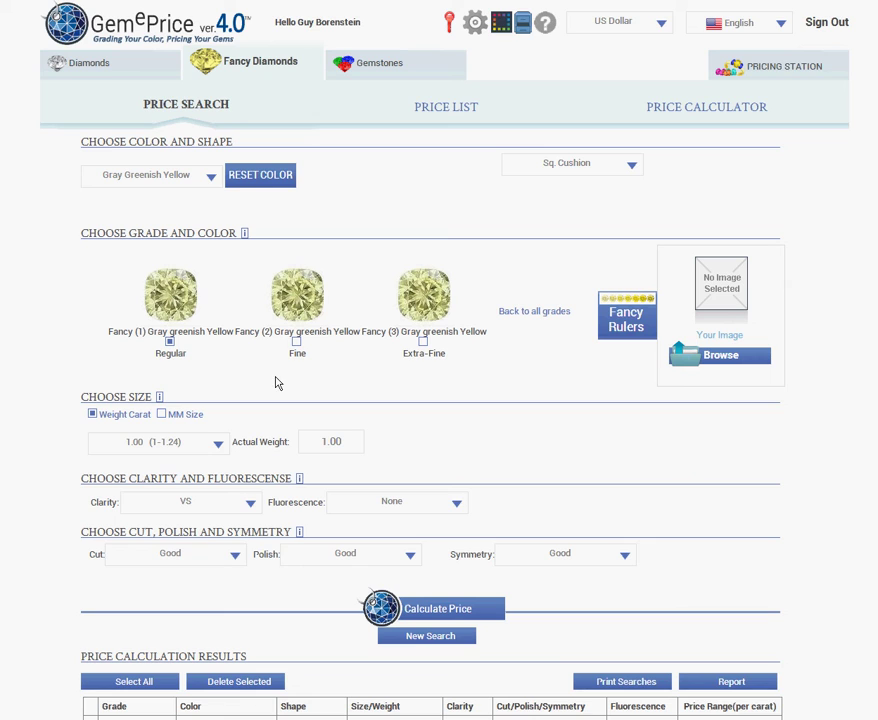
Tick the Fine sub-grade and set the carat weight to 1.00 (1-1.24)
click(297, 342)
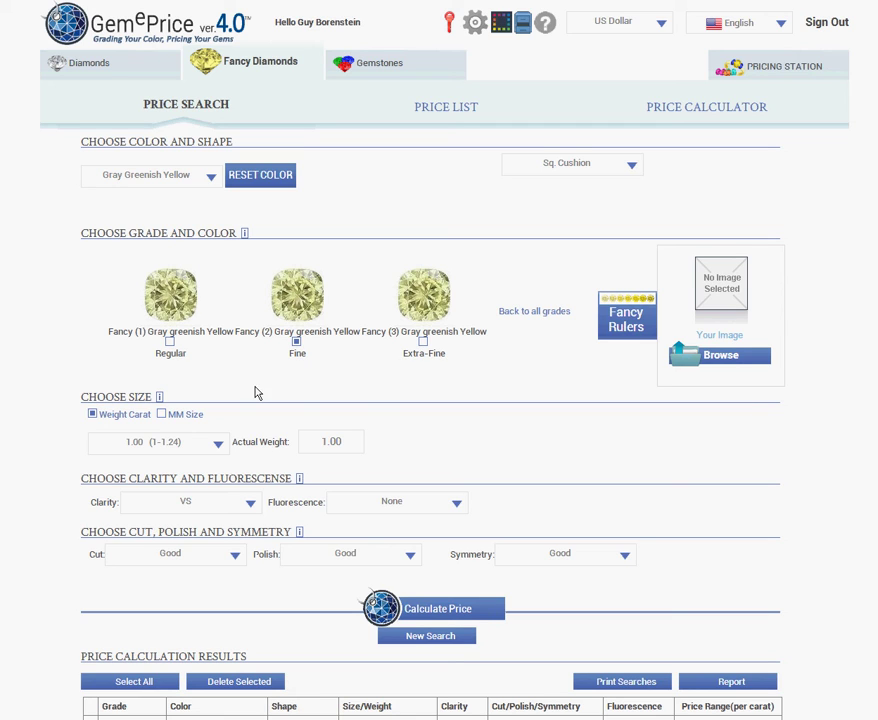
click(161, 415)
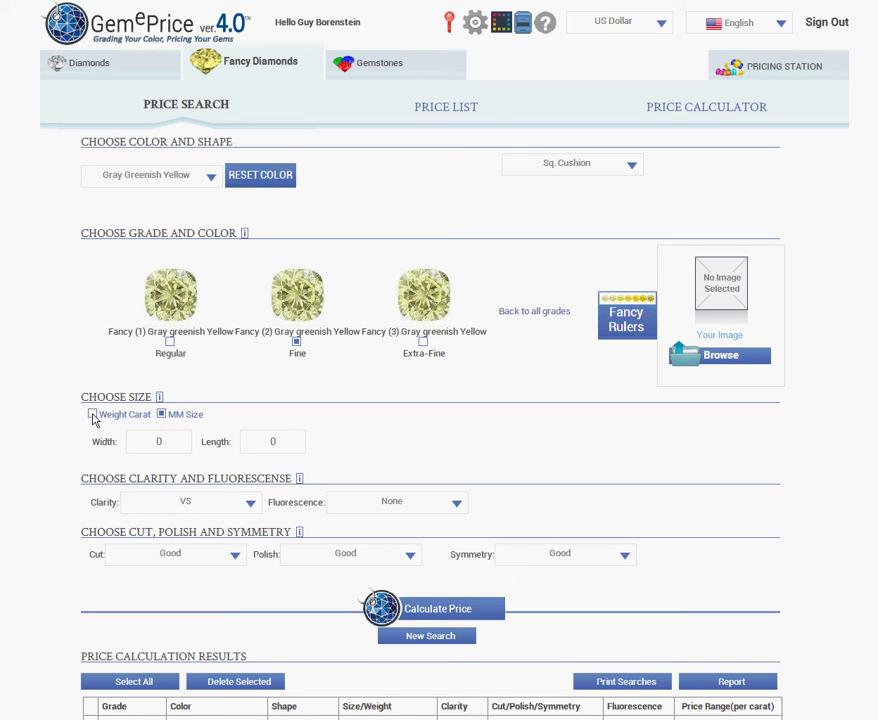
click(92, 415)
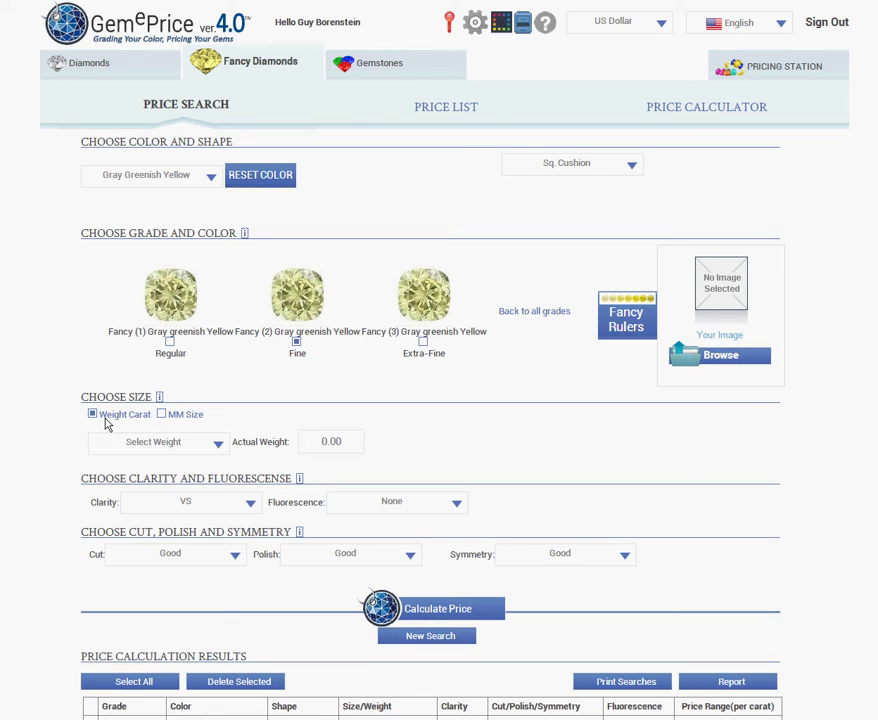
click(219, 447)
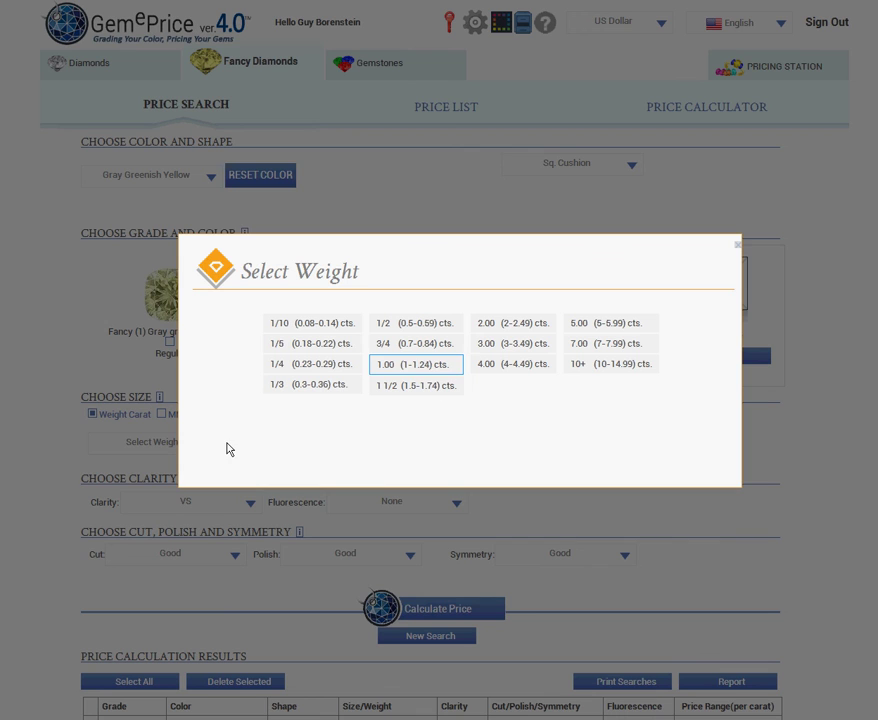
click(402, 372)
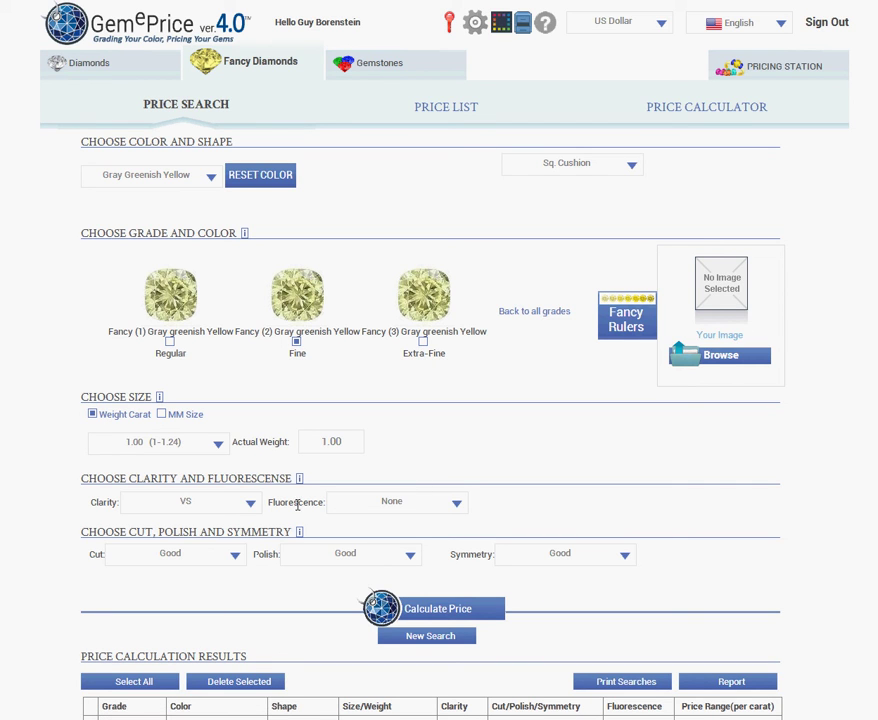
Keep clarity at VS and fluorescence at None
click(250, 503)
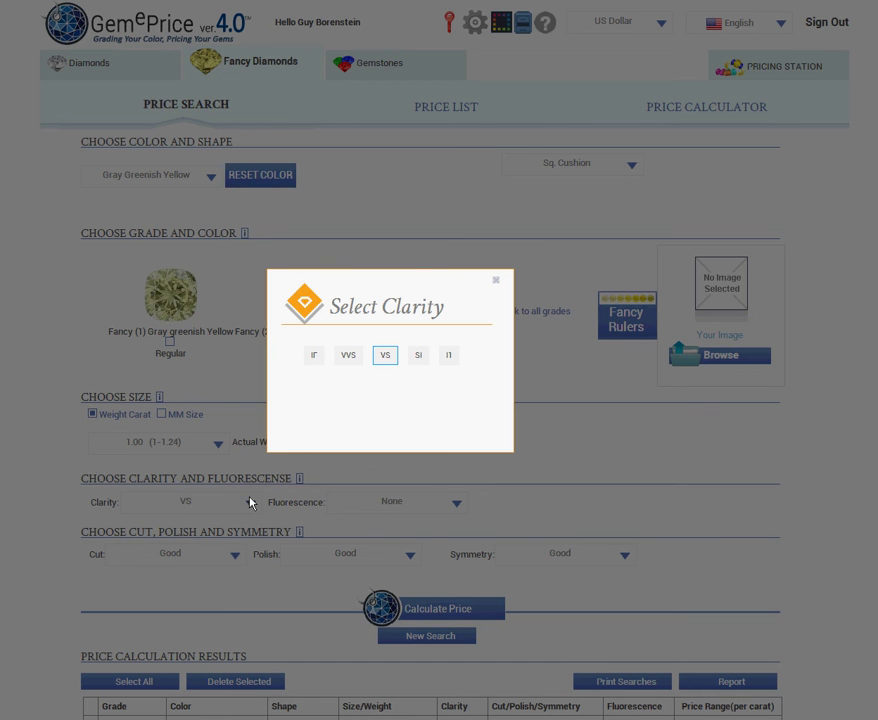
click(383, 356)
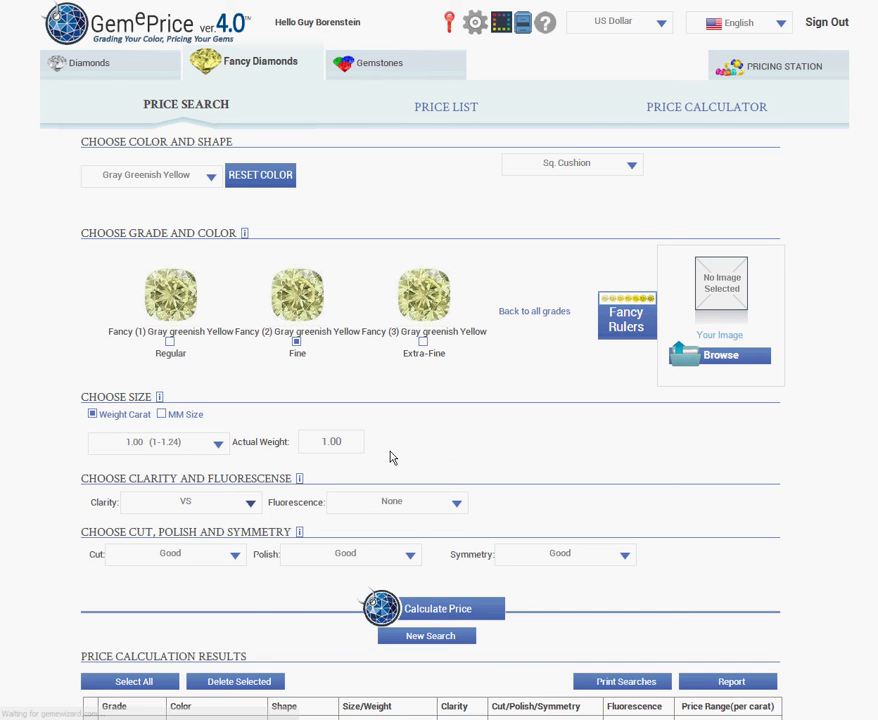
click(398, 510)
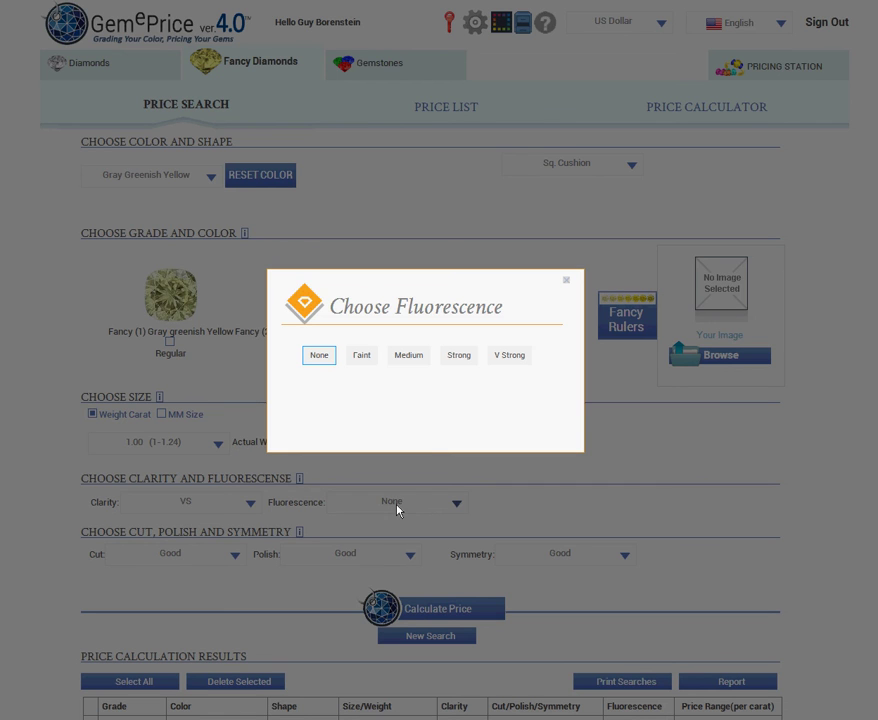
click(318, 356)
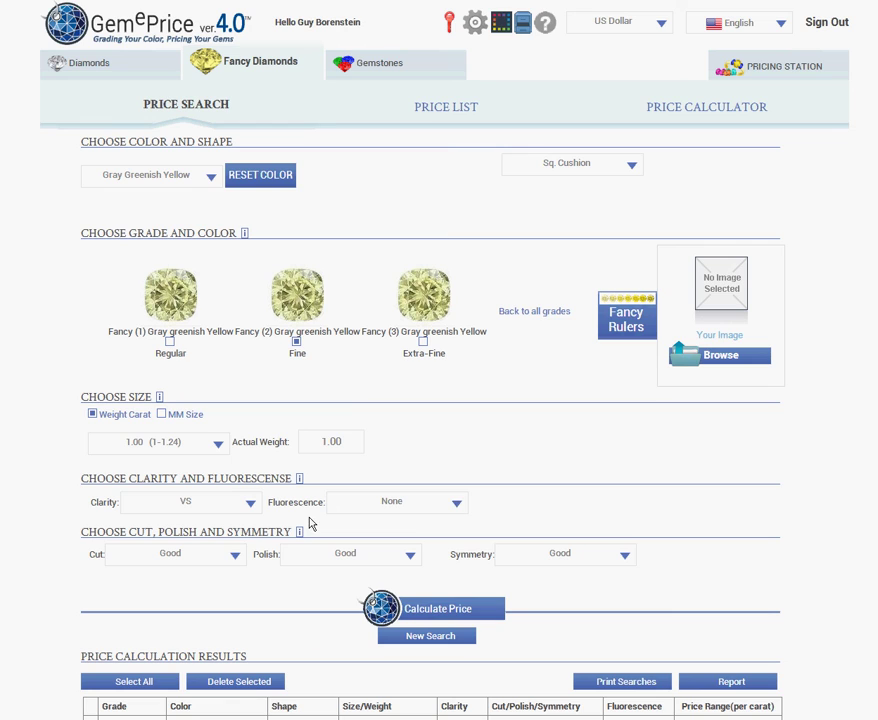
Set the cut to Very Good, keeping polish and symmetry at Good
click(236, 557)
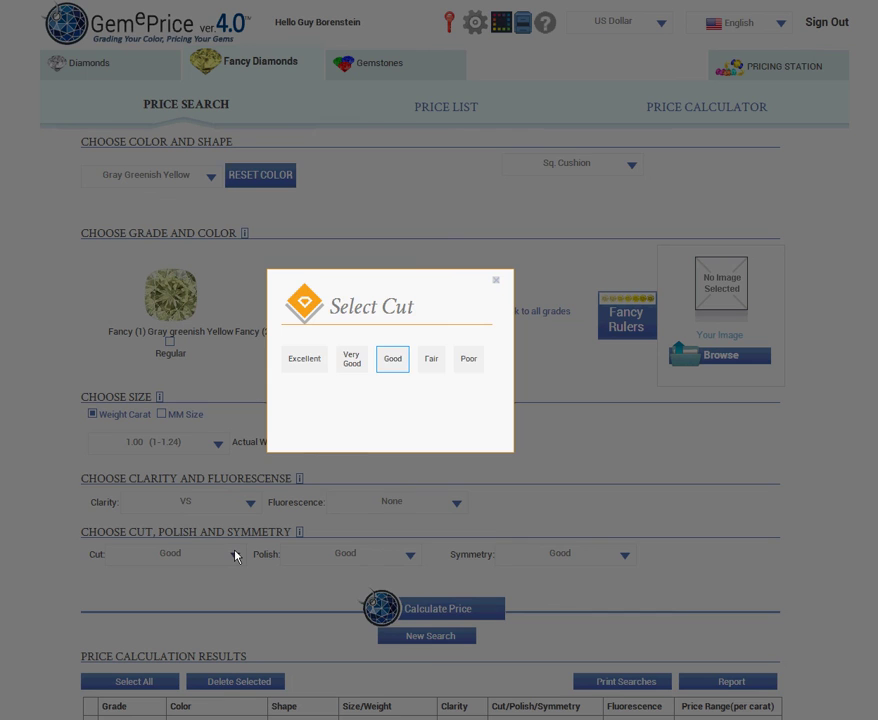
click(351, 360)
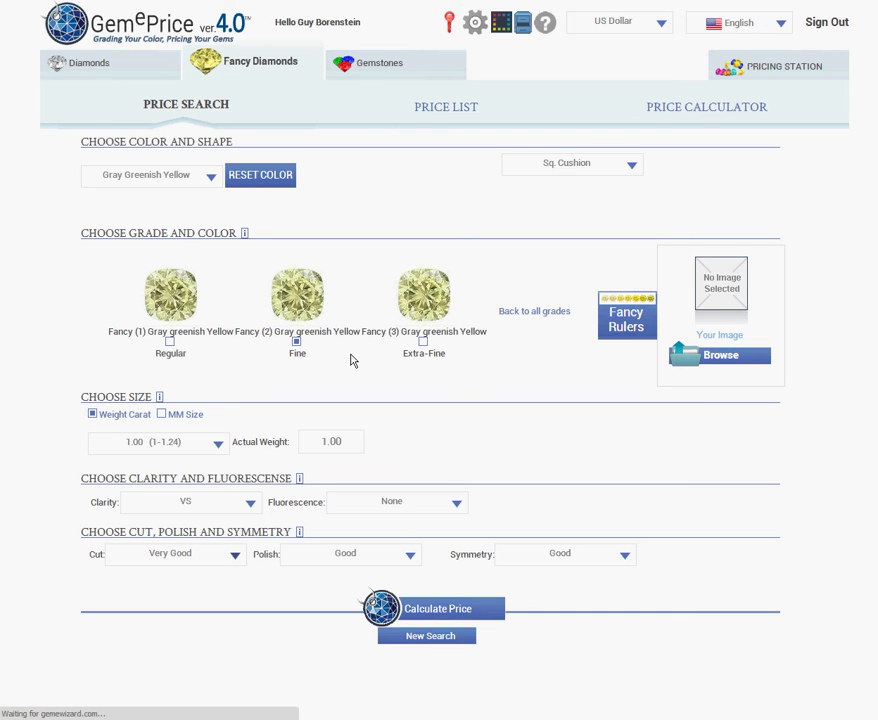
click(409, 556)
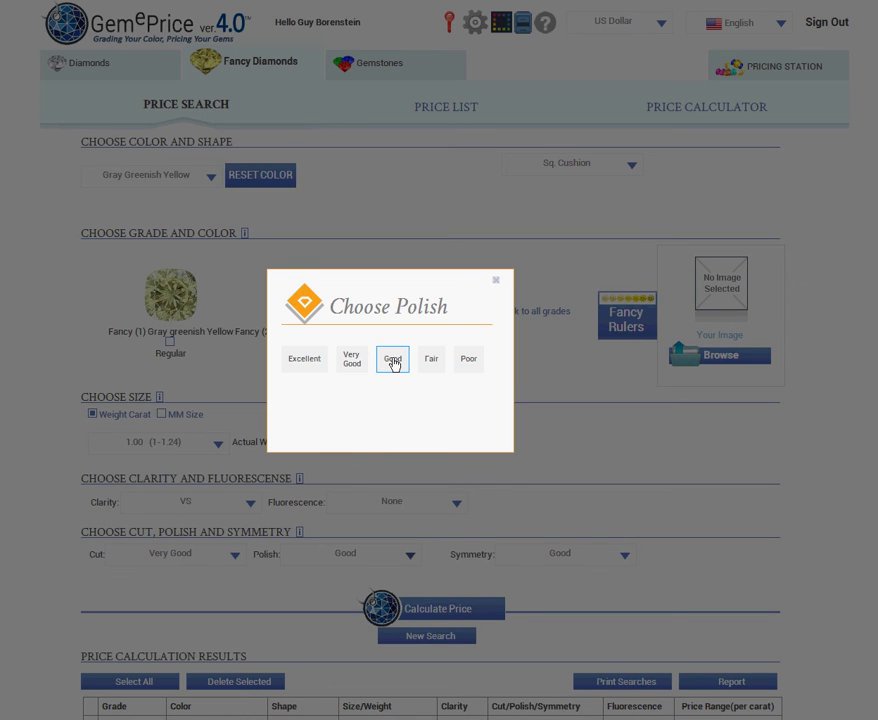
click(393, 362)
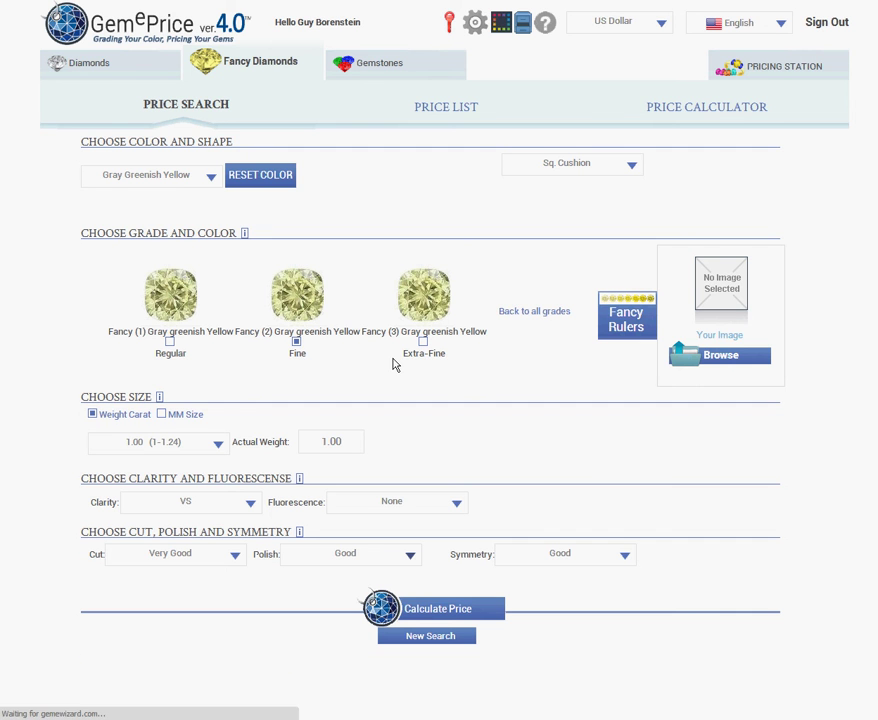
click(625, 556)
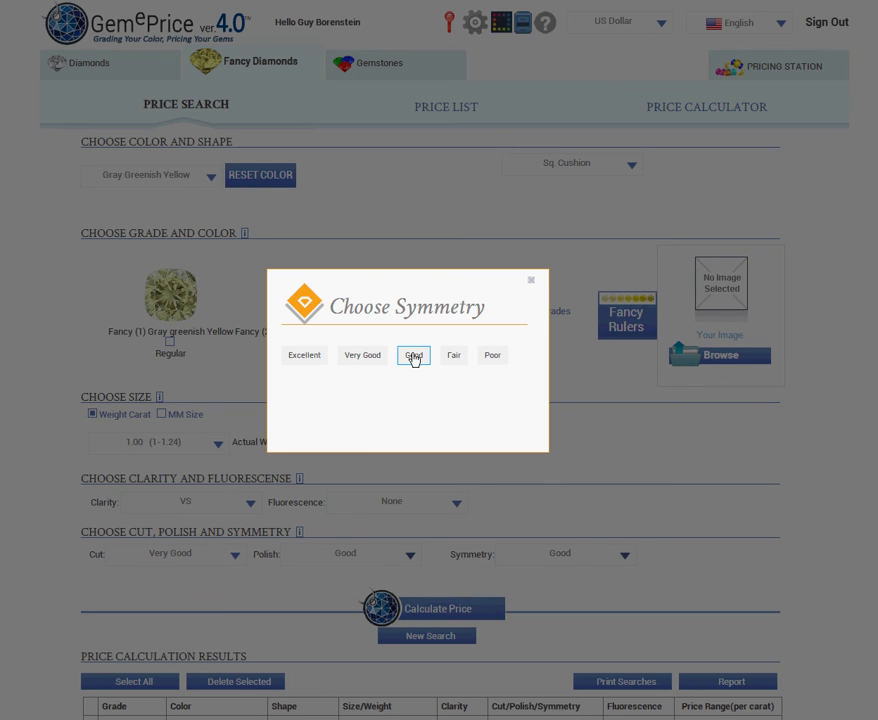
click(413, 356)
Calculate the price to fill the results table's Price Range column
scroll(654, 533, down, 3)
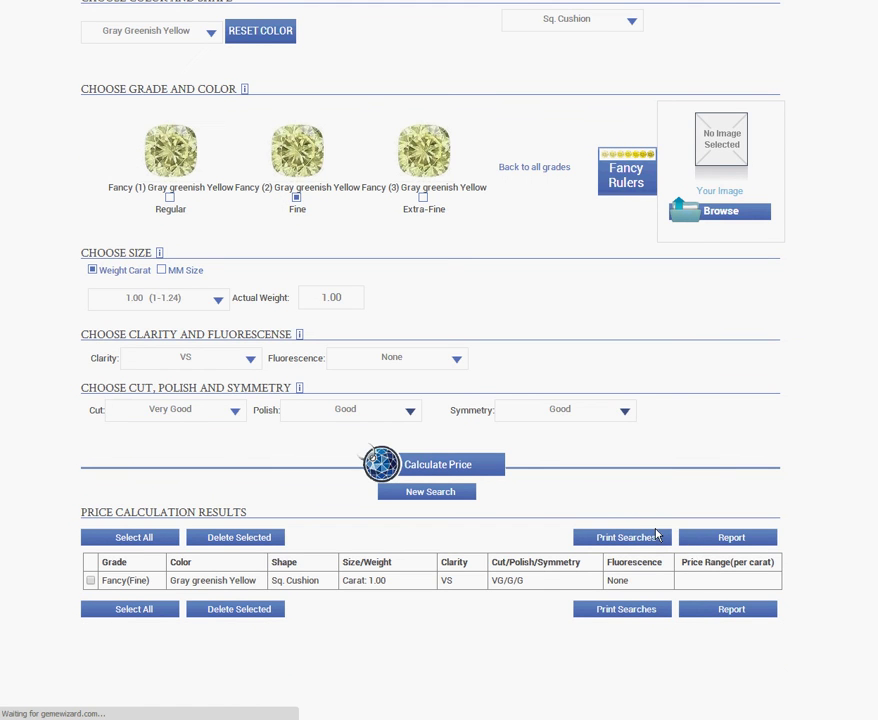
click(440, 467)
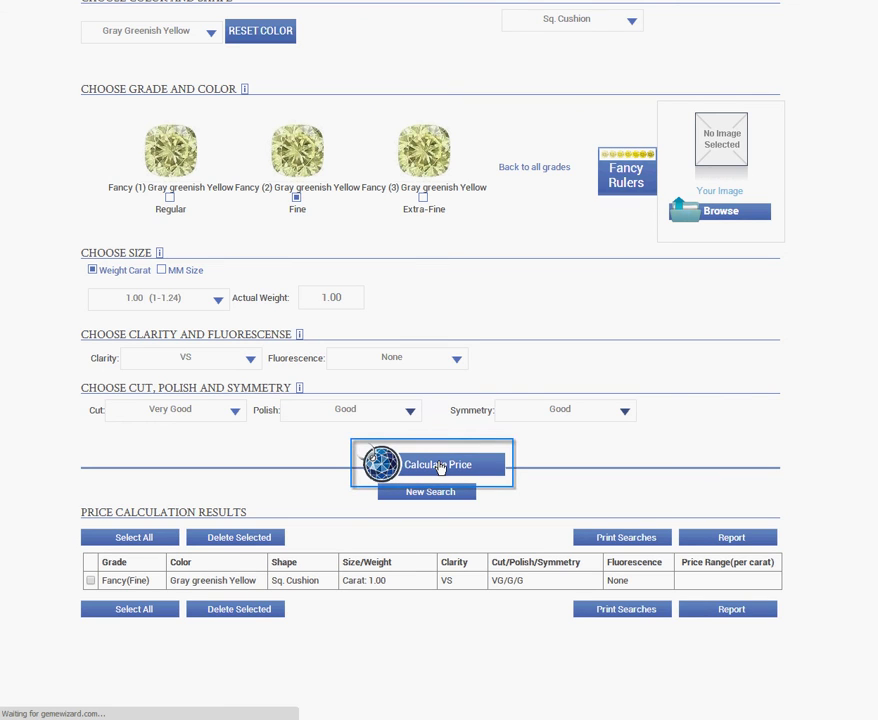